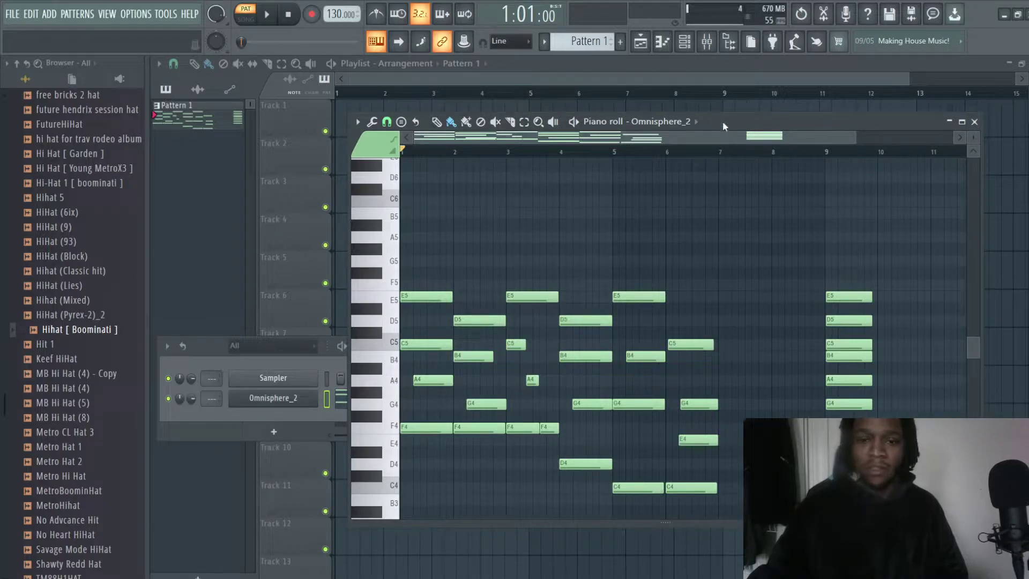
- Play back the Omnisphere_2 melody in the piano roll, and stop playback
{"action": "left_click_drag", "start_coordinate": [723, 121], "coordinate": [719, 115]}
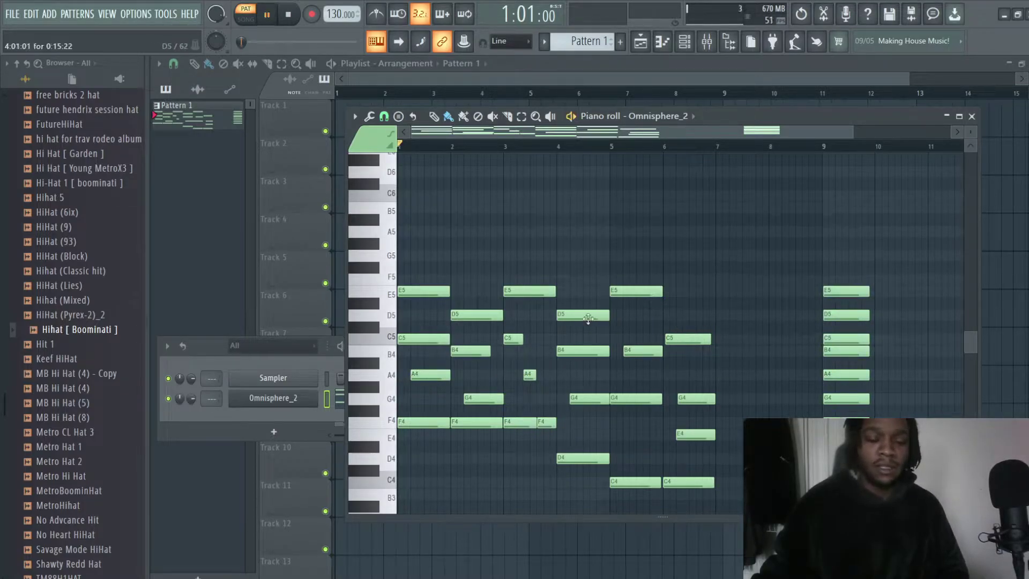
{"action": "key", "text": "space"}
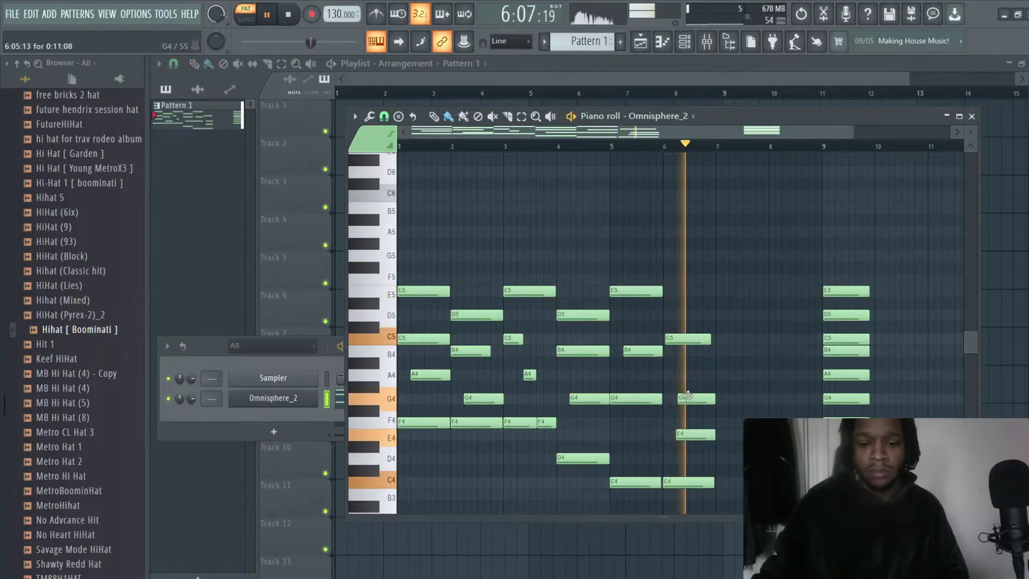
{"action": "key", "text": "space"}
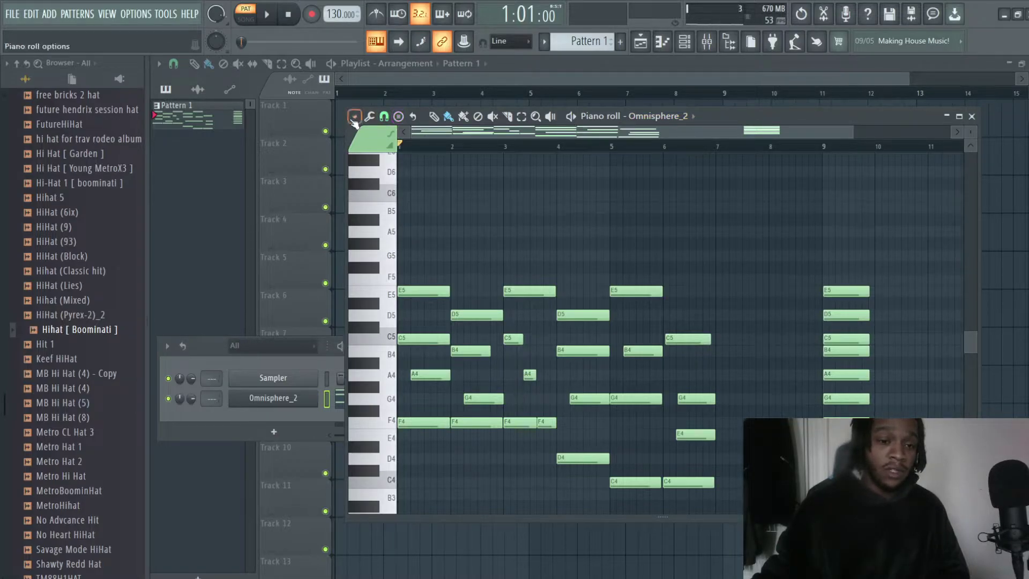
- Look through the melodic scale stamps available for the piano roll
{"action": "left_click", "coordinate": [398, 117]}
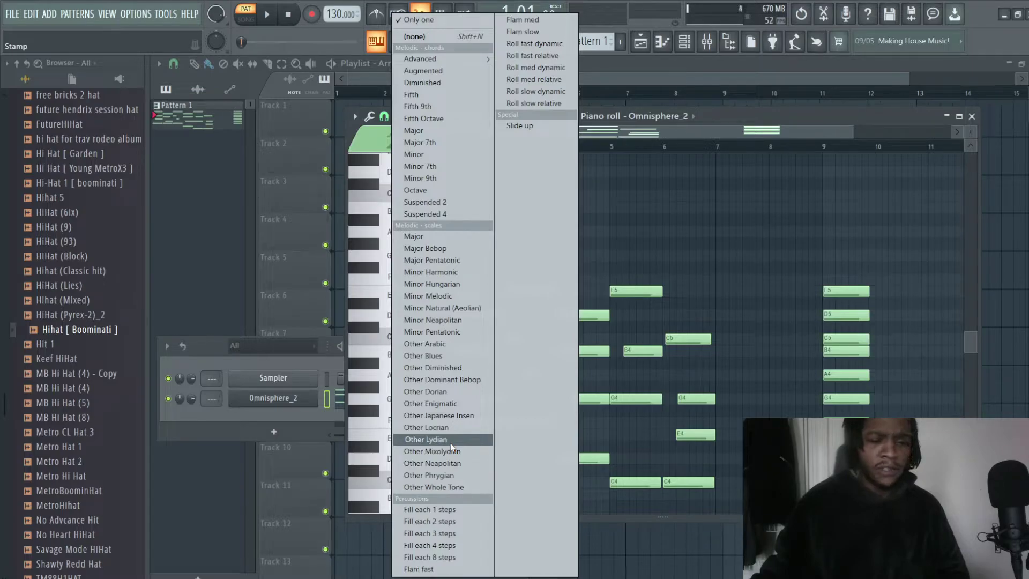
{"action": "left_click", "coordinate": [307, 415]}
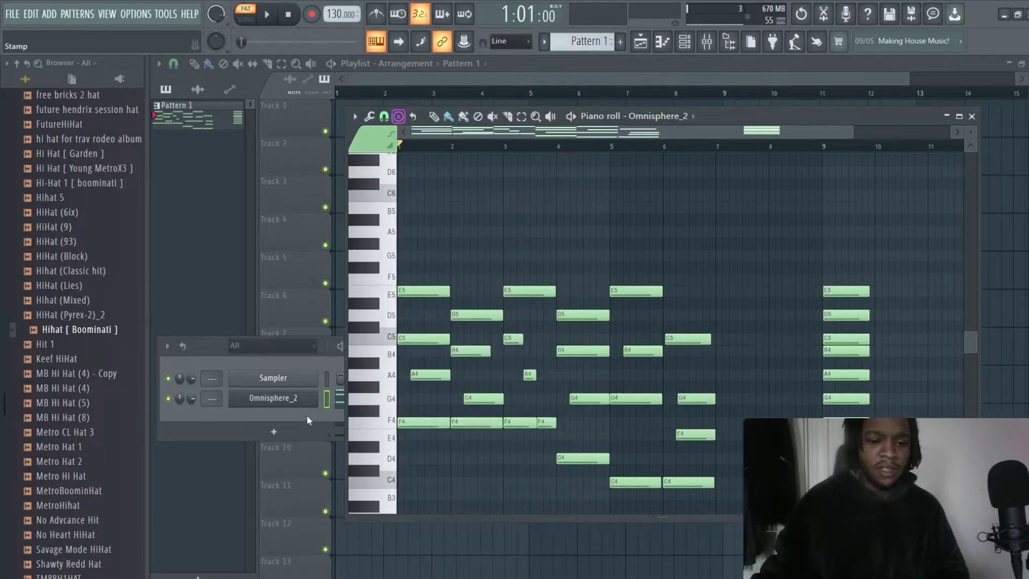
{"action": "left_click", "coordinate": [738, 117]}
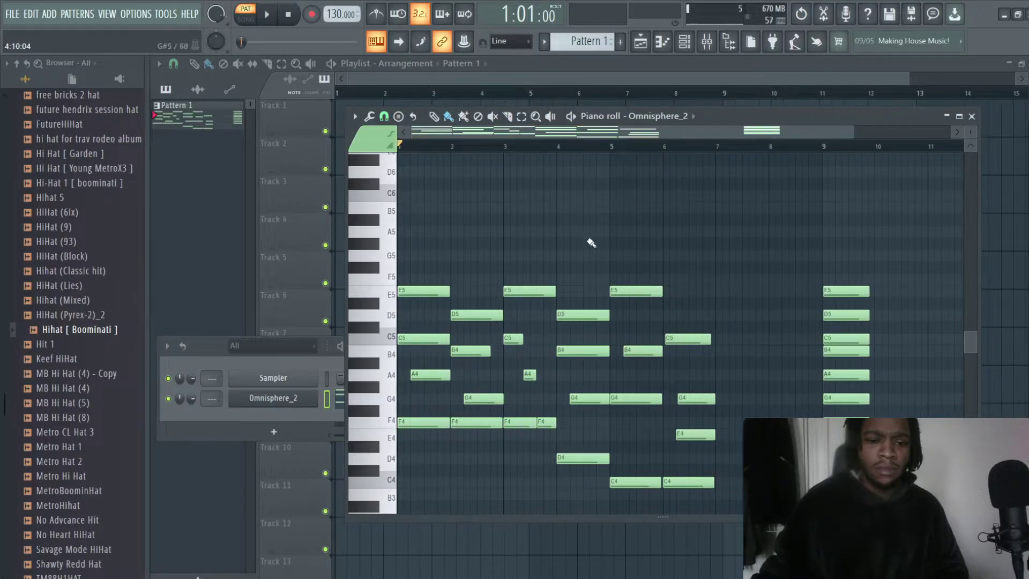
{"action": "left_click", "coordinate": [399, 117]}
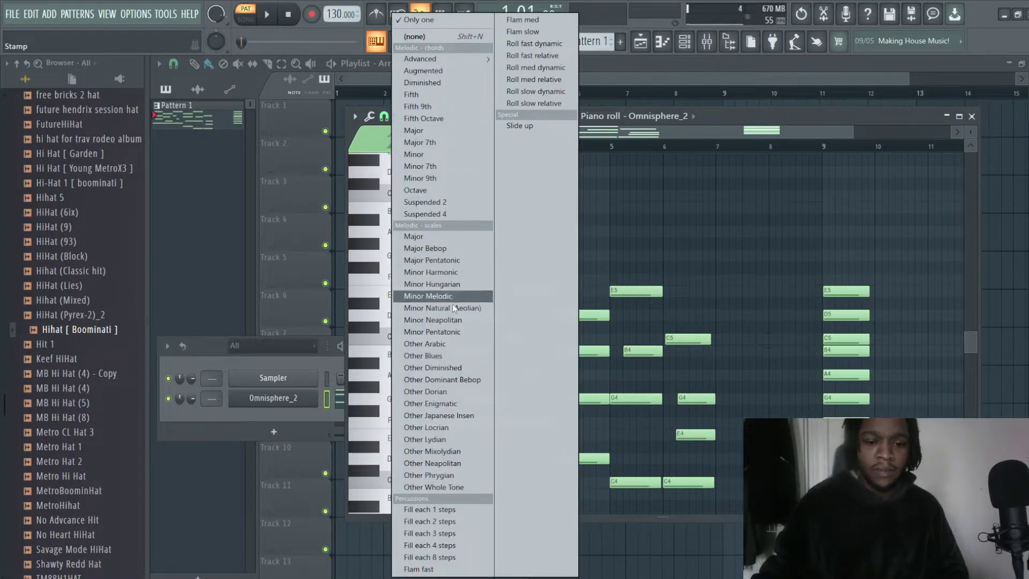
{"action": "left_click", "coordinate": [426, 391]}
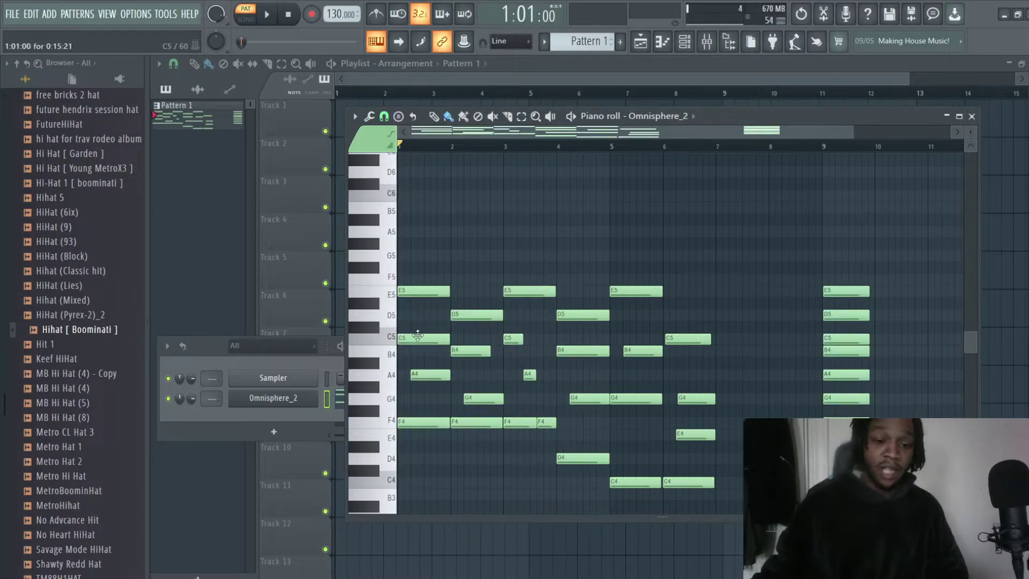
- Stamp an Other Lydian scale starting on C4 in bar 7, and delete the old scale notes at bar 9
{"action": "left_click", "coordinate": [398, 116]}
{"action": "left_click", "coordinate": [426, 439]}
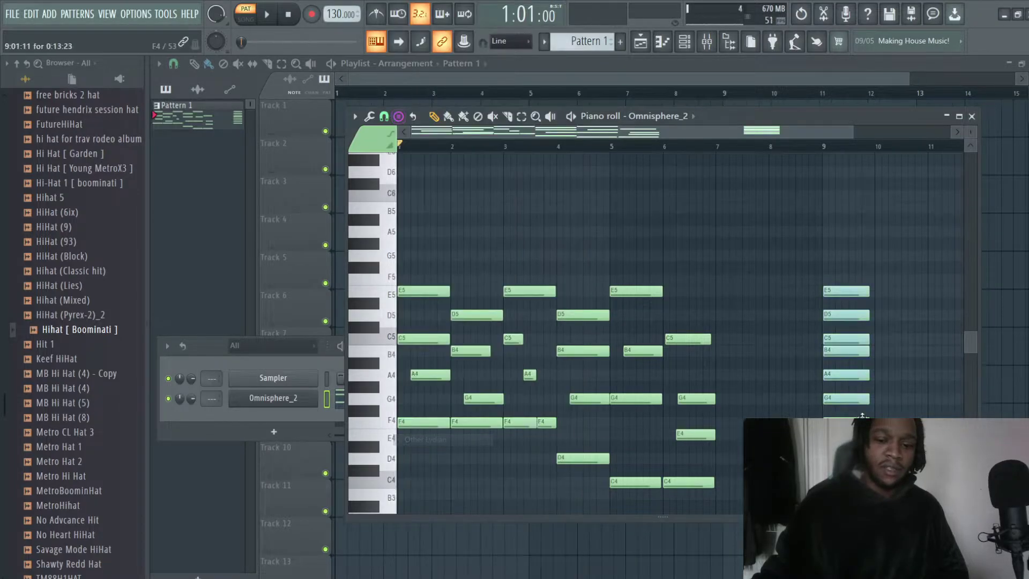
{"action": "left_click", "coordinate": [745, 420]}
{"action": "left_click_drag", "start_coordinate": [752, 424], "coordinate": [740, 482]}
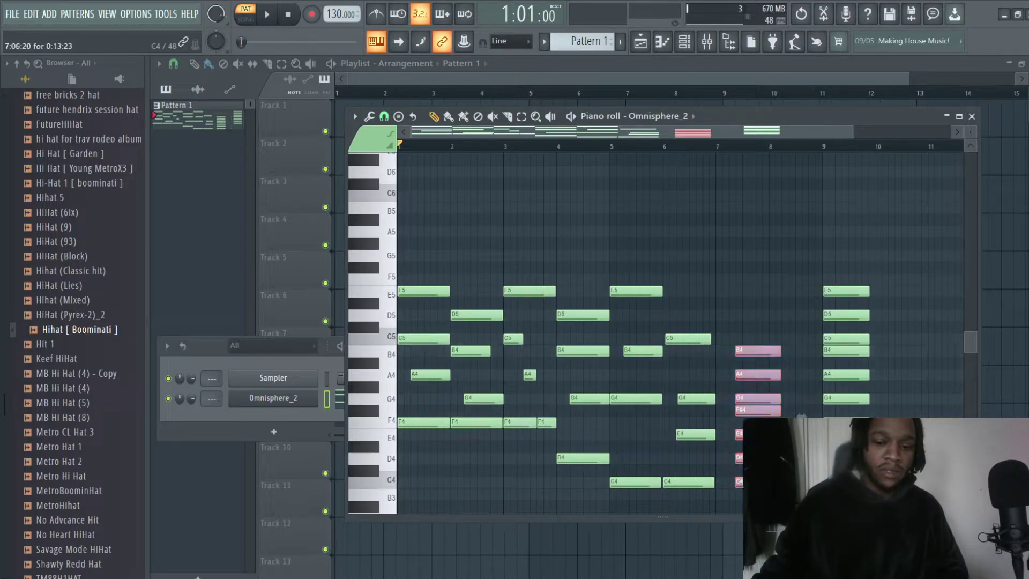
{"action": "left_click_drag", "start_coordinate": [758, 414], "coordinate": [764, 415]}
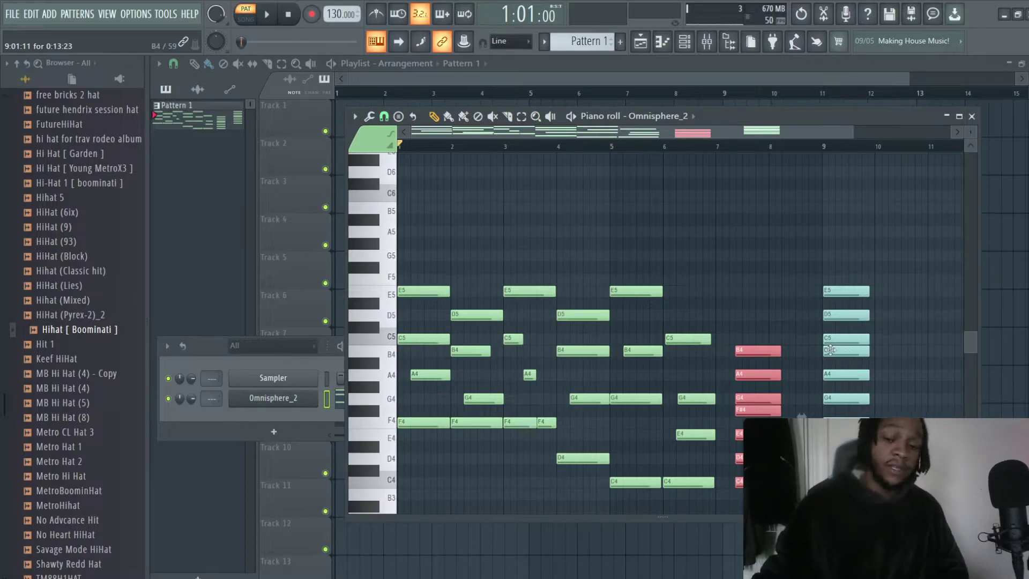
{"action": "left_click_drag", "start_coordinate": [838, 352], "coordinate": [879, 352]}
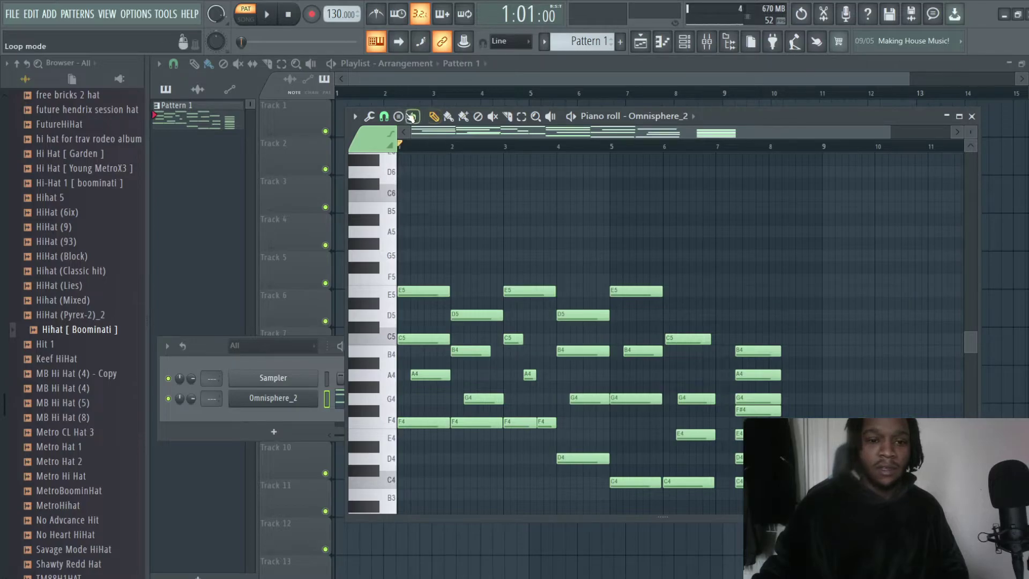
- Try an Other Mixolydian scale stamp starting on C4 beside the Lydian scale, and delete it
{"action": "left_click", "coordinate": [399, 116]}
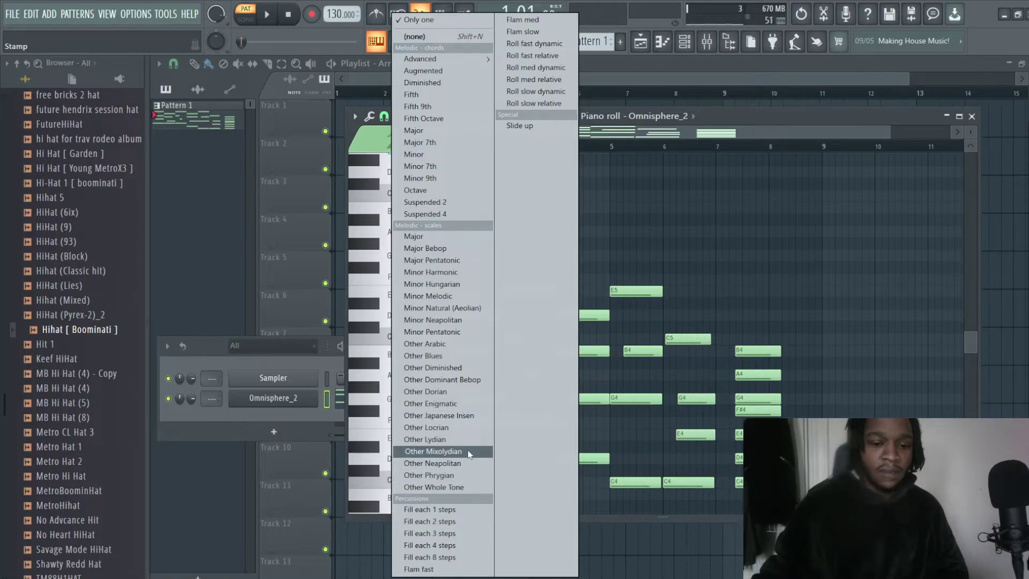
{"action": "left_click", "coordinate": [468, 452]}
{"action": "left_click", "coordinate": [810, 386]}
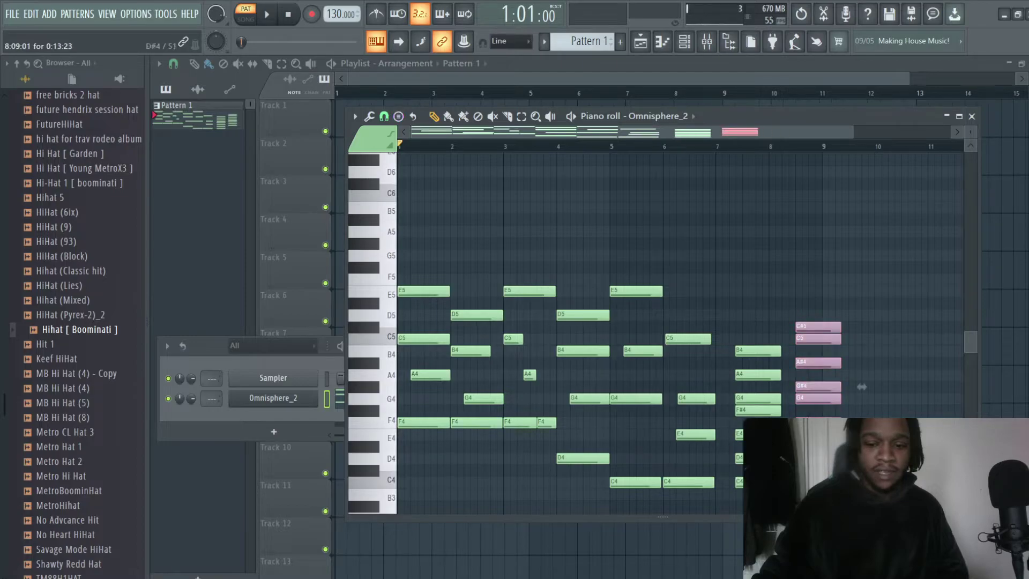
{"action": "left_click_drag", "start_coordinate": [798, 447], "coordinate": [791, 481]}
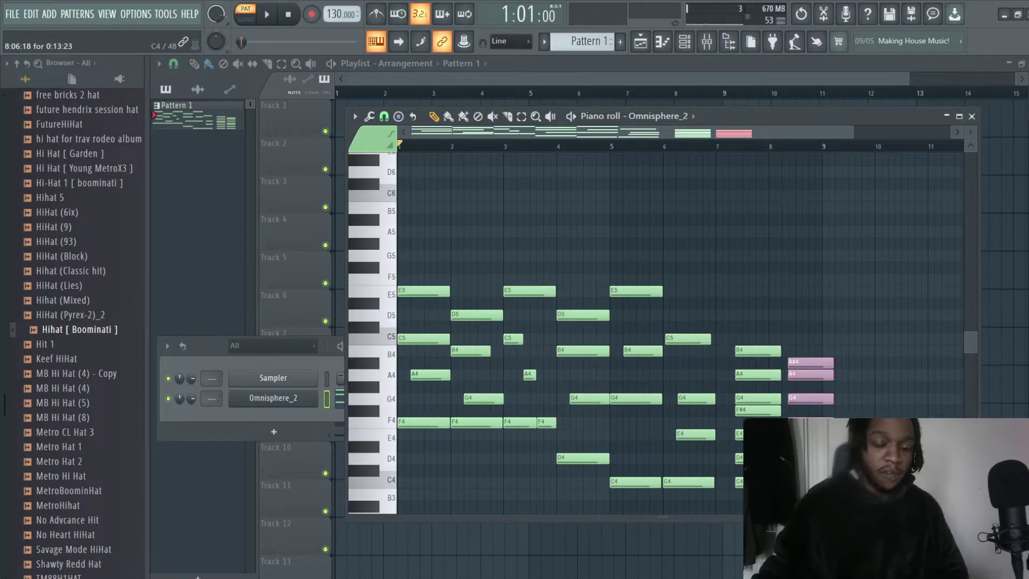
{"action": "right_click", "coordinate": [793, 481]}
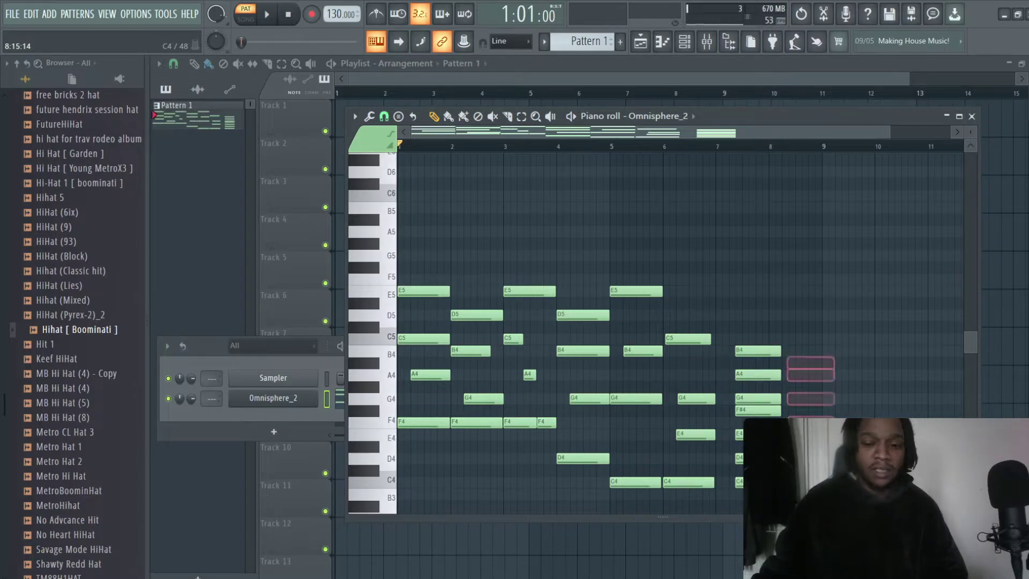
- Transpose the stamped Lydian scale notes up so the scale starts on F4
{"action": "left_click_drag", "start_coordinate": [752, 482], "coordinate": [752, 421]}
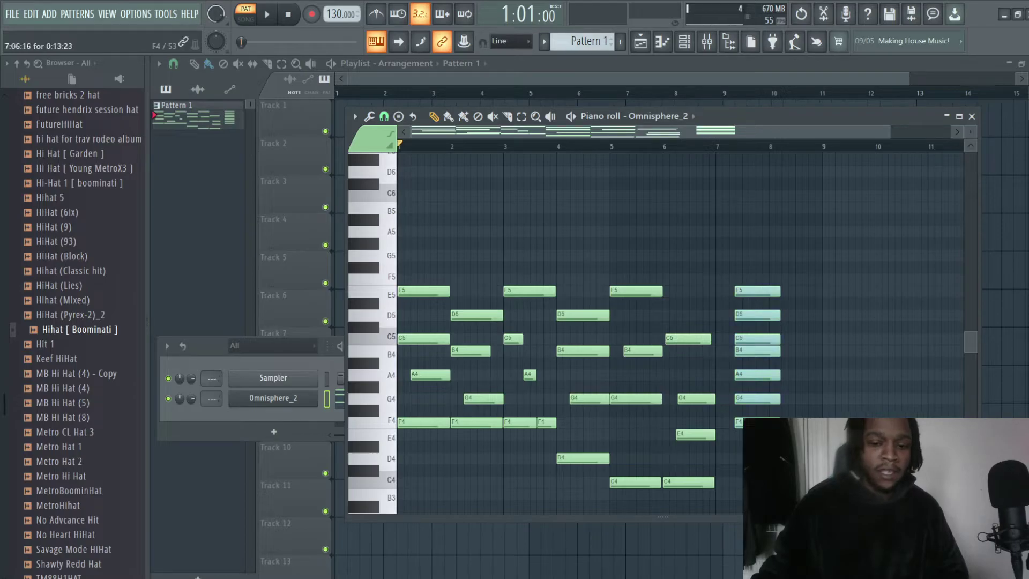
{"action": "left_click_drag", "start_coordinate": [829, 403], "coordinate": [730, 285]}
{"action": "left_click", "coordinate": [615, 322]}
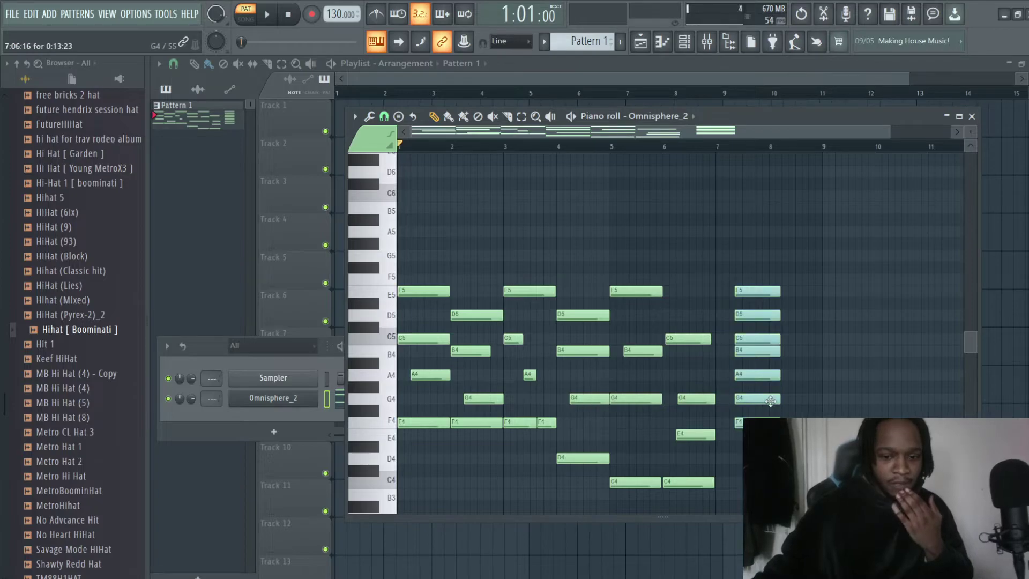
- Move the Lydian scale notes to the start of bar 8 and lengthen them to about one bar
{"action": "left_click_drag", "start_coordinate": [761, 423], "coordinate": [795, 422]}
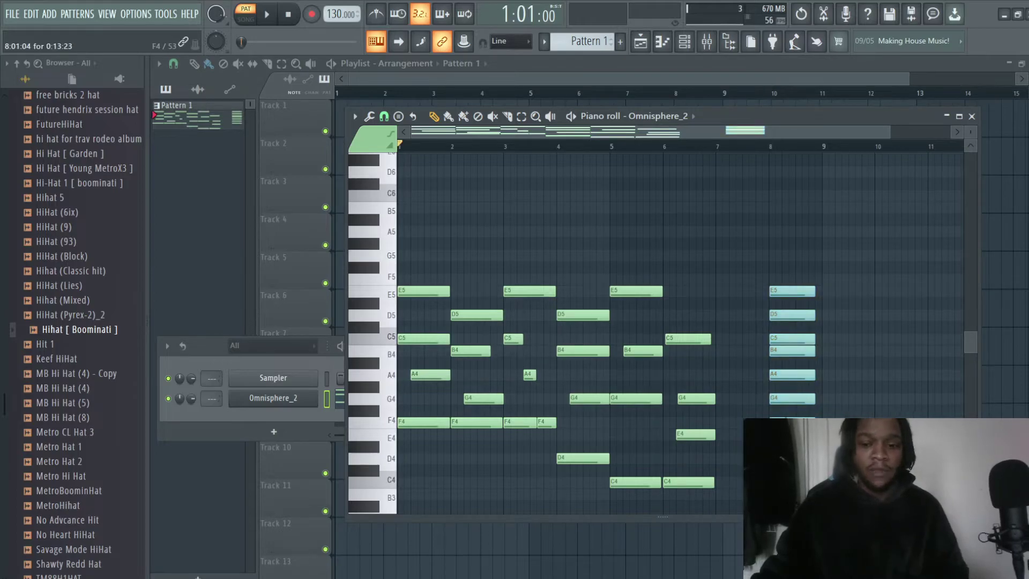
{"action": "mouse_move", "coordinate": [815, 339]}
{"action": "left_mouse_down"}
{"action": "mouse_move", "coordinate": [803, 340]}
{"action": "mouse_move", "coordinate": [819, 351]}
{"action": "left_mouse_up"}
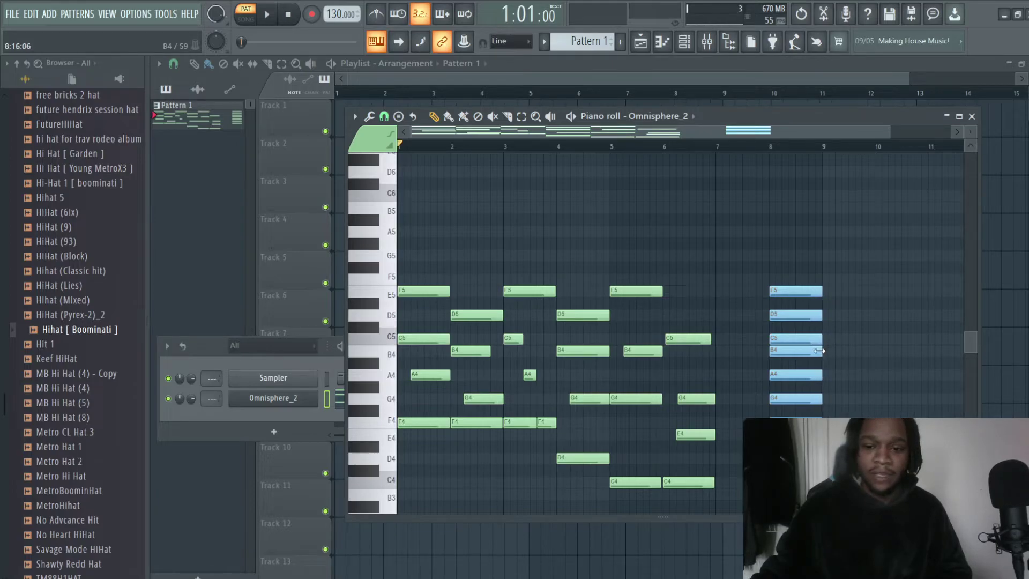
{"action": "left_click", "coordinate": [792, 308]}
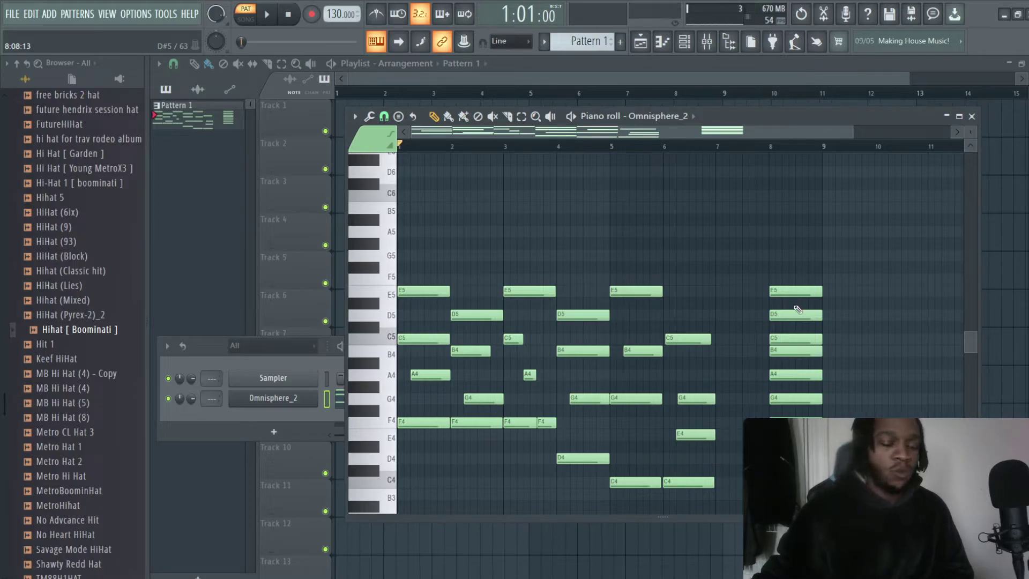
{"action": "left_click", "coordinate": [812, 376]}
{"action": "mouse_move", "coordinate": [817, 377]}
{"action": "left_mouse_down"}
{"action": "mouse_move", "coordinate": [802, 377]}
{"action": "mouse_move", "coordinate": [823, 377]}
{"action": "left_mouse_up"}
{"action": "left_click", "coordinate": [724, 405]}
{"action": "left_click_drag", "start_coordinate": [424, 378], "coordinate": [425, 377]}
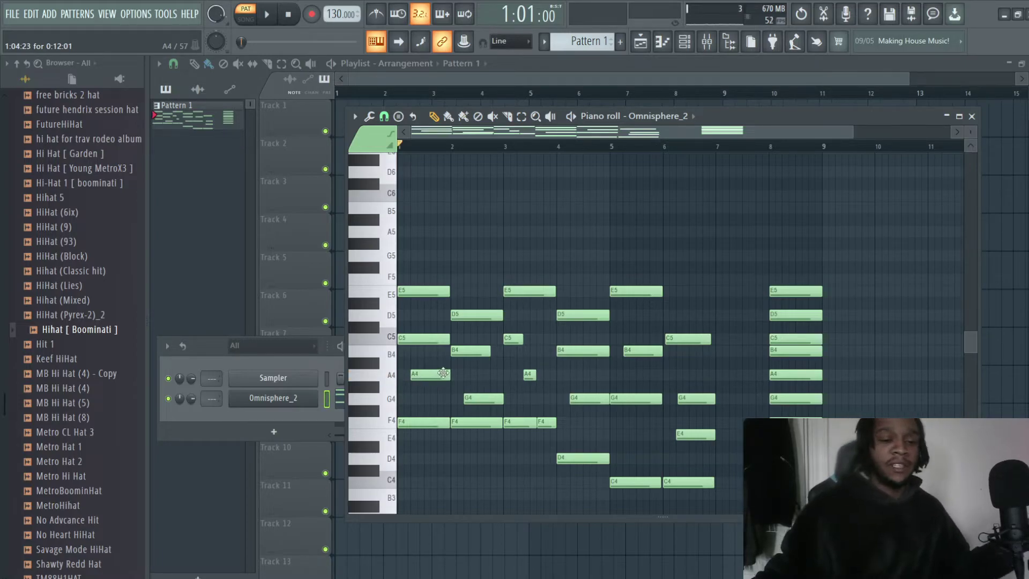
{"action": "left_click", "coordinate": [816, 290], "text": "ctrl"}
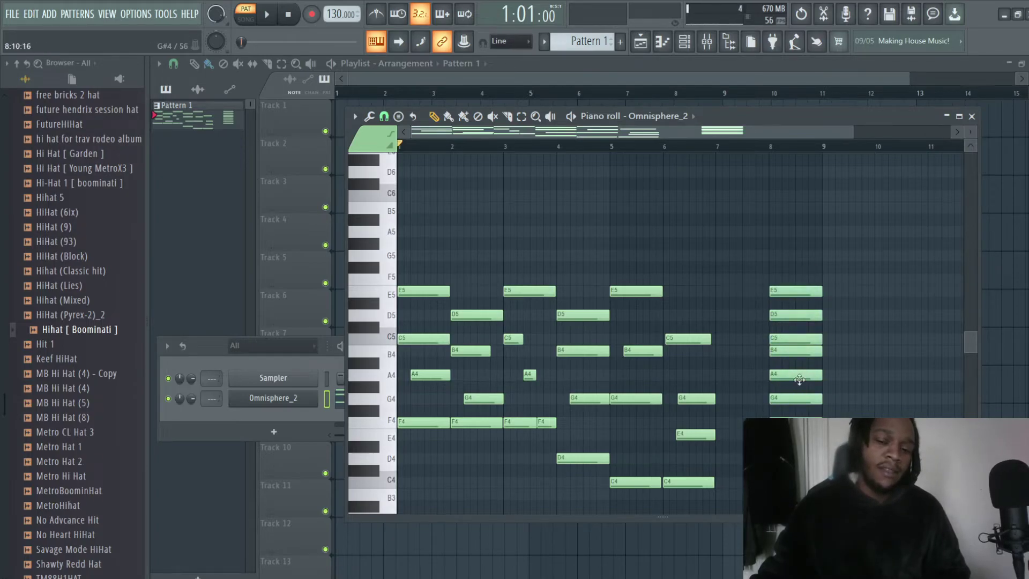
{"action": "left_click", "coordinate": [928, 363]}
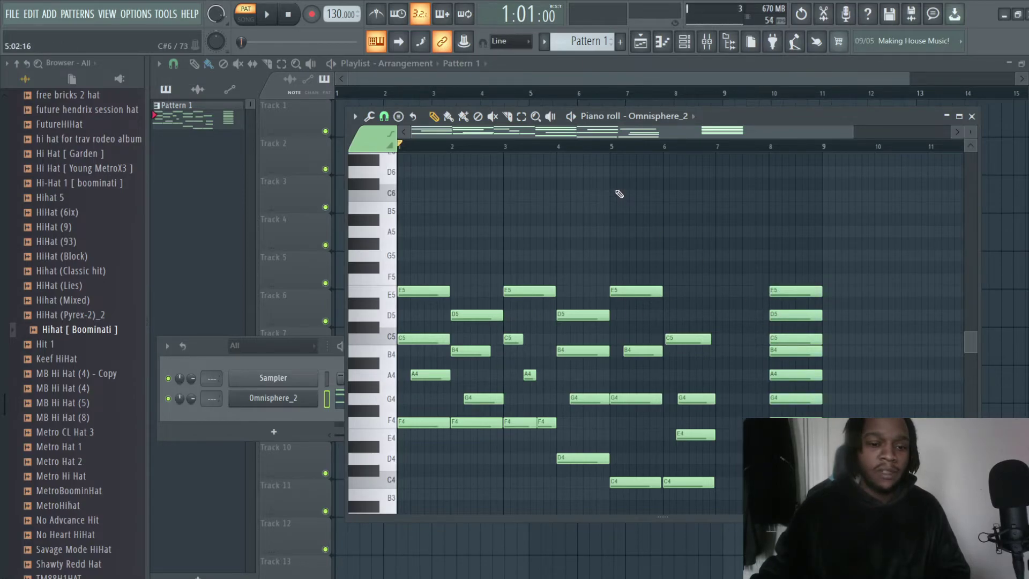
- Set the typing keyboard's note layout to Other Lydian
{"action": "right_click", "coordinate": [383, 42]}
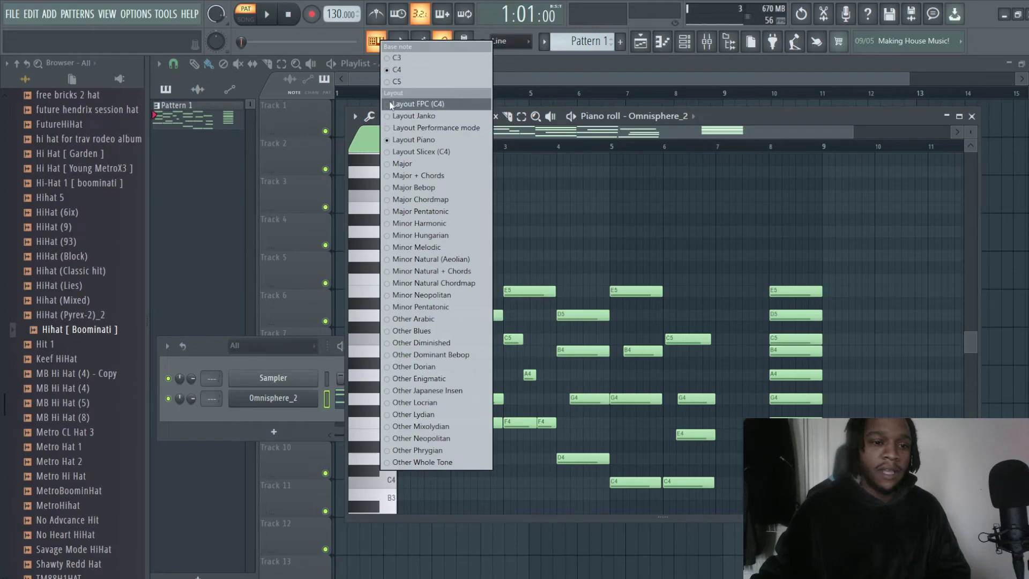
{"action": "left_click", "coordinate": [397, 116]}
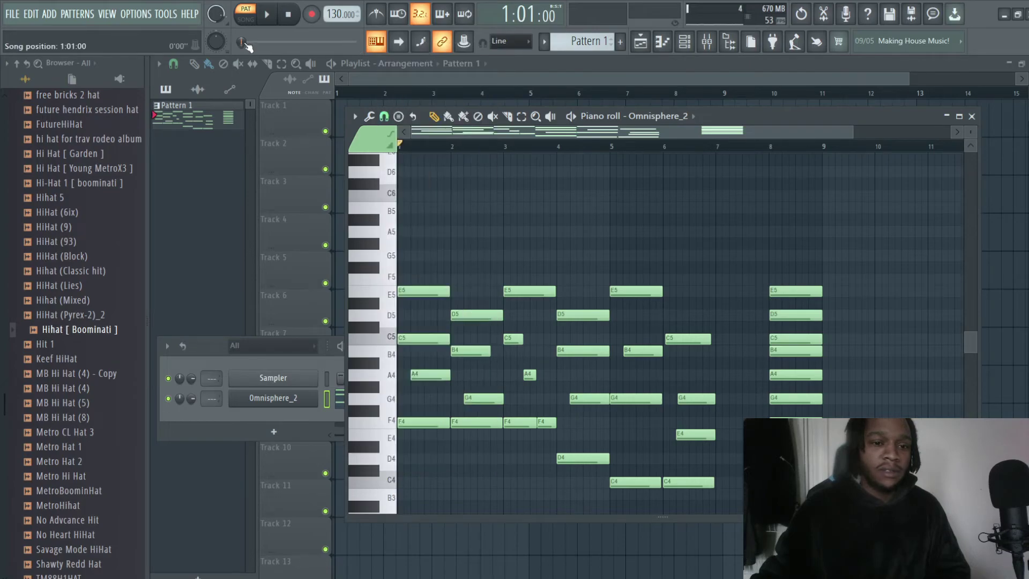
{"action": "right_click", "coordinate": [383, 45]}
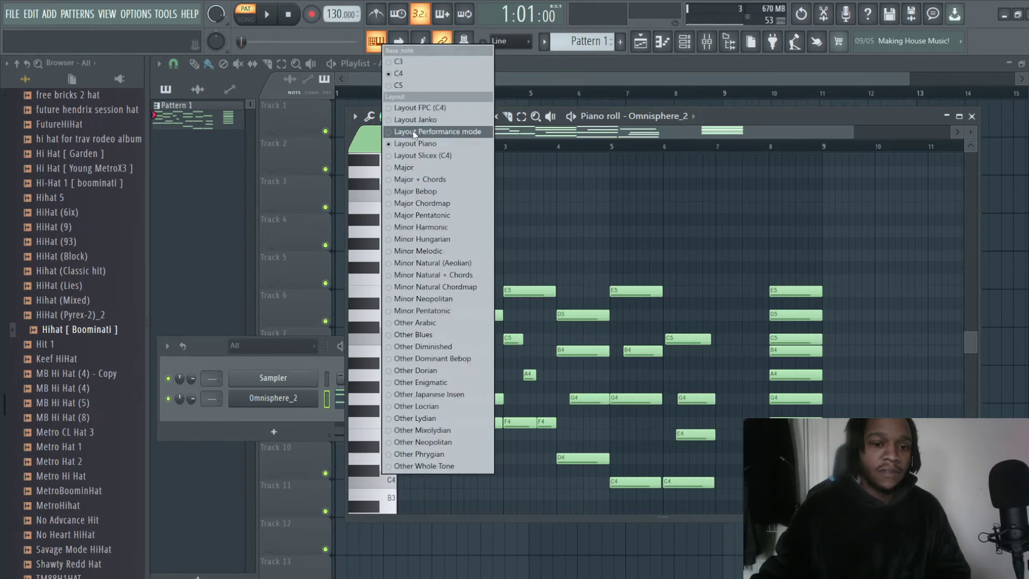
{"action": "left_click", "coordinate": [455, 416]}
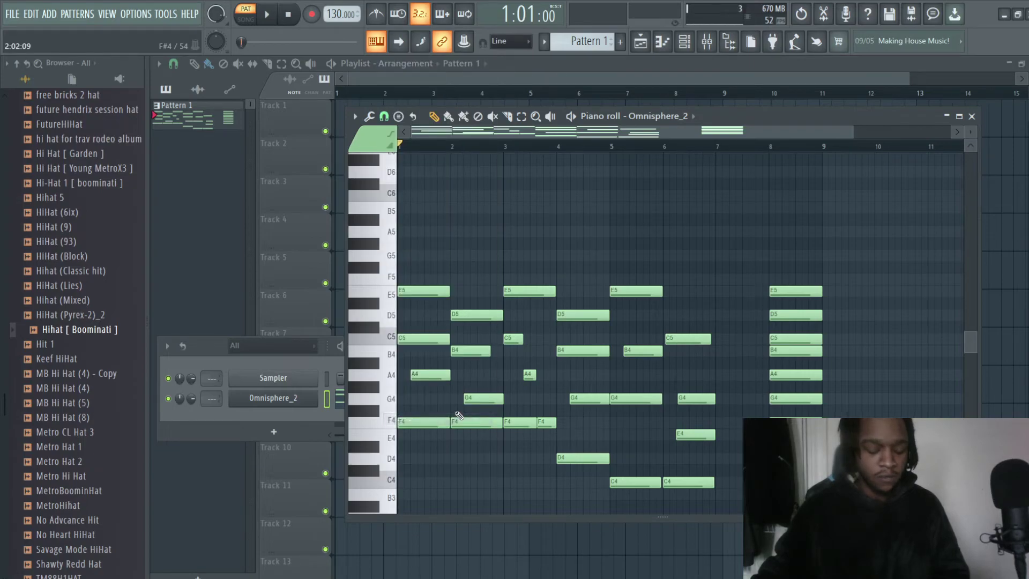
- Audition the Lydian layout by playing C4, D4, E4, F#4 and G4 on the typing keyboard, repeating the run
{"action": "key", "text": "z"}
{"action": "key", "text": "x"}
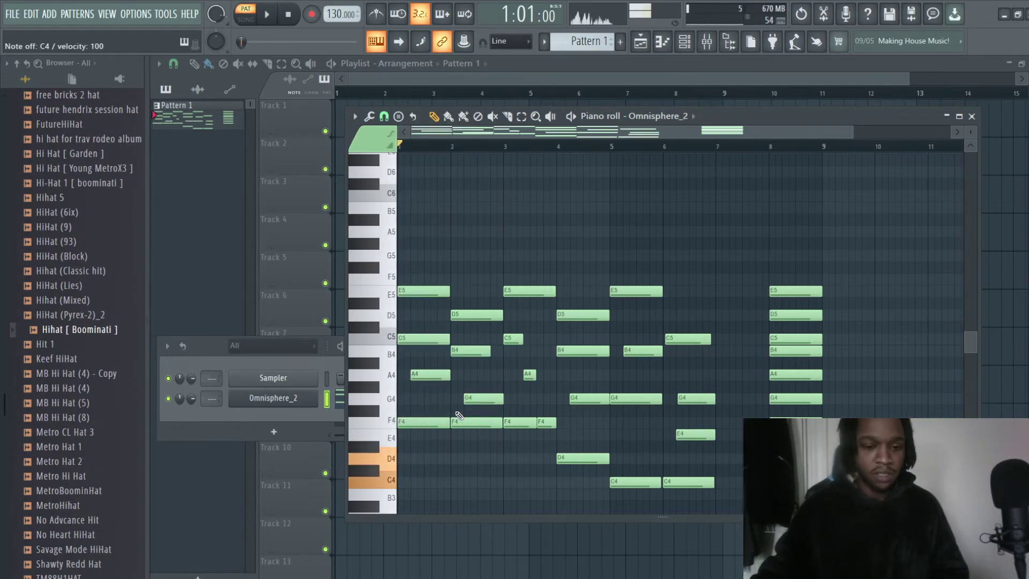
{"action": "key", "text": "c"}
{"action": "key", "text": "g"}
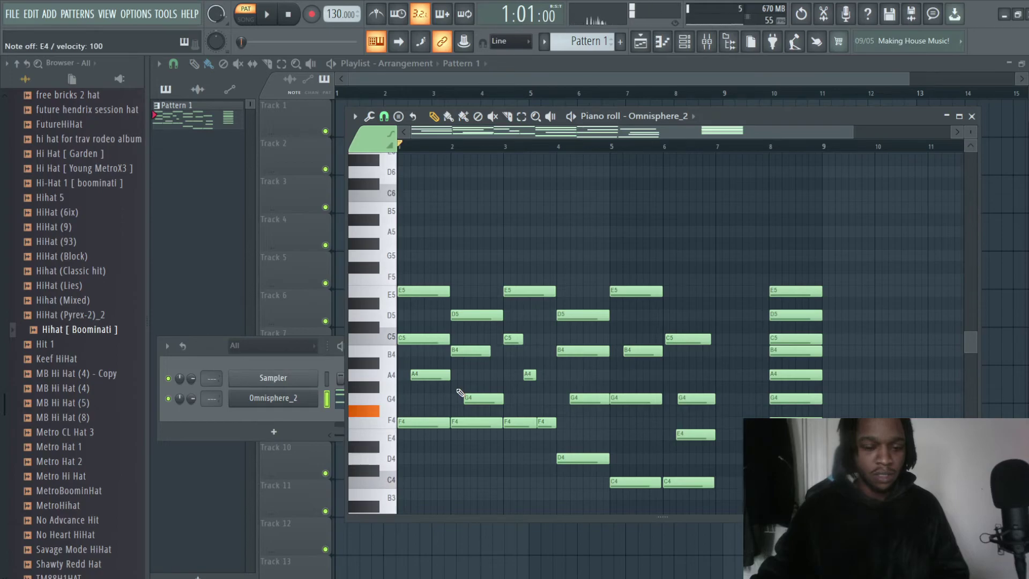
{"action": "key", "text": "b"}
{"action": "key", "text": "g"}
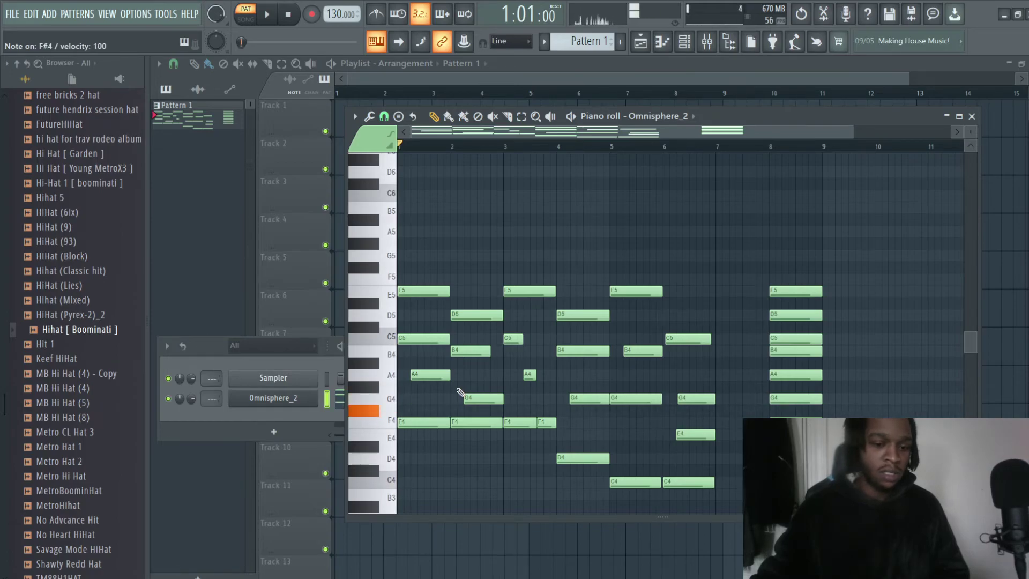
{"action": "key", "text": "z"}
{"action": "key", "text": "x"}
{"action": "key", "text": "c"}
{"action": "key", "text": "g"}
{"action": "key", "text": "b"}
- Set the typing keyboard's note layout back to Layout Piano
{"action": "right_click", "coordinate": [375, 41]}
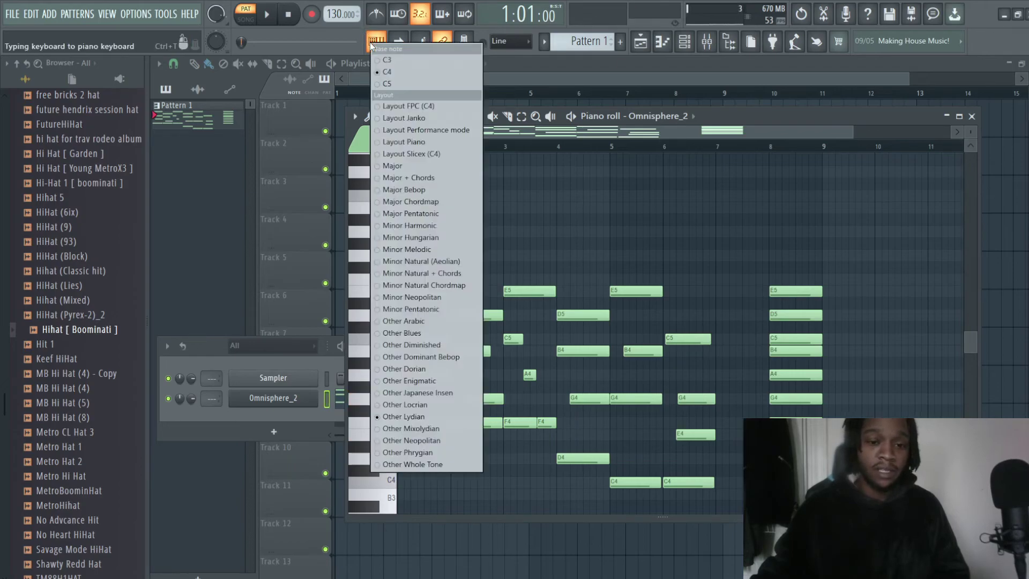
{"action": "left_click", "coordinate": [437, 143]}
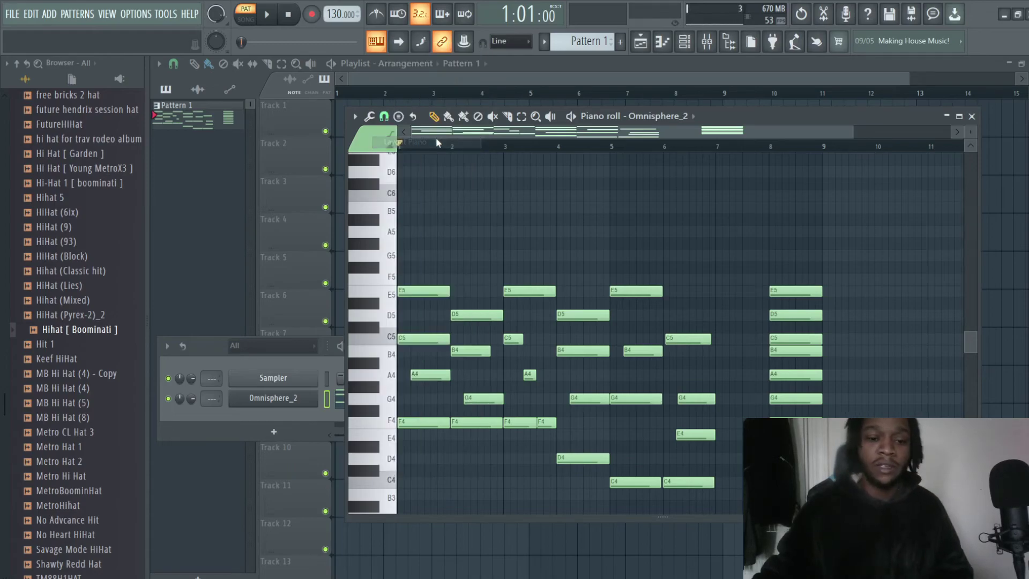
{"action": "left_click_drag", "start_coordinate": [791, 117], "coordinate": [780, 120]}
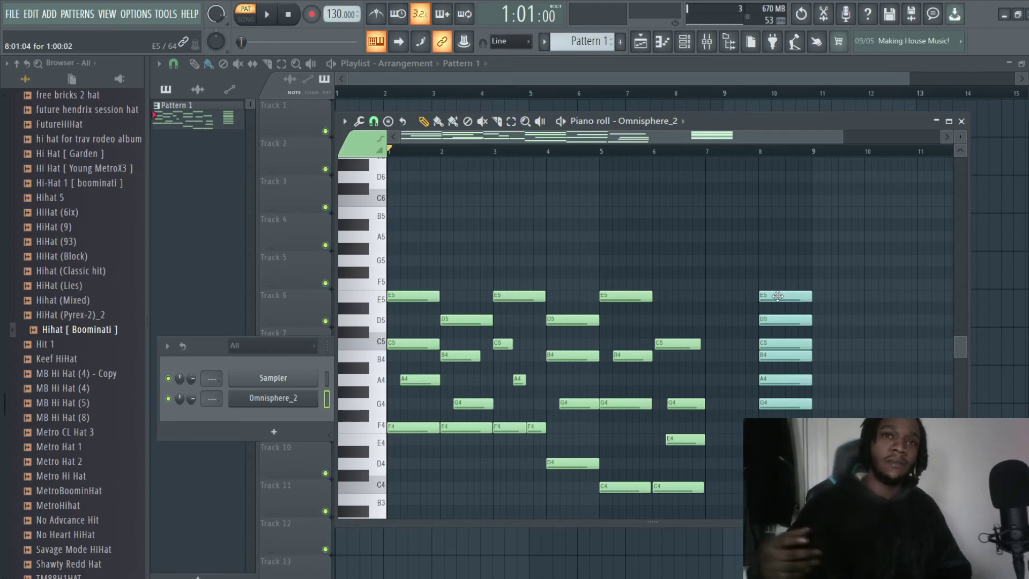
{"action": "left_click", "coordinate": [772, 311]}
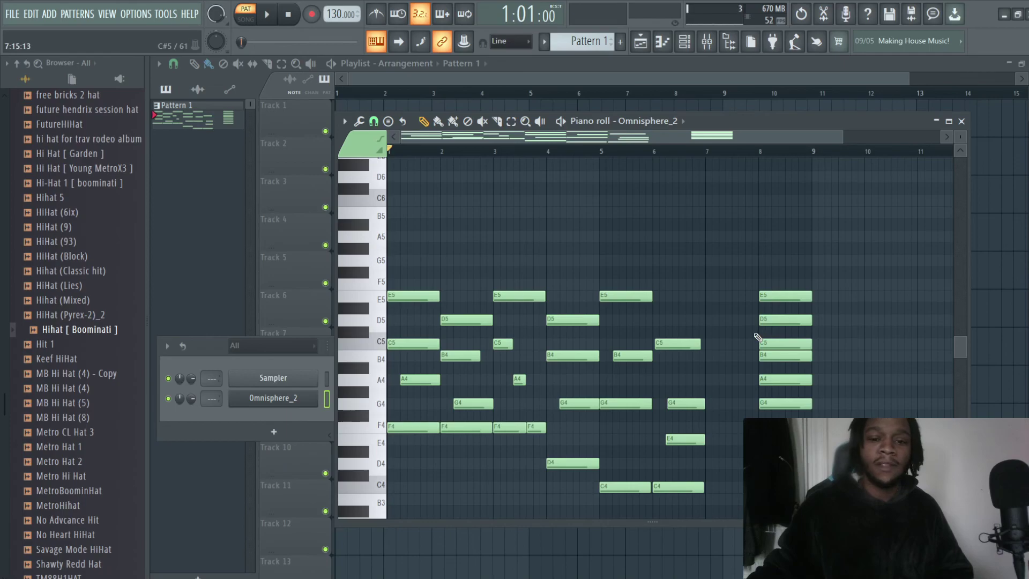